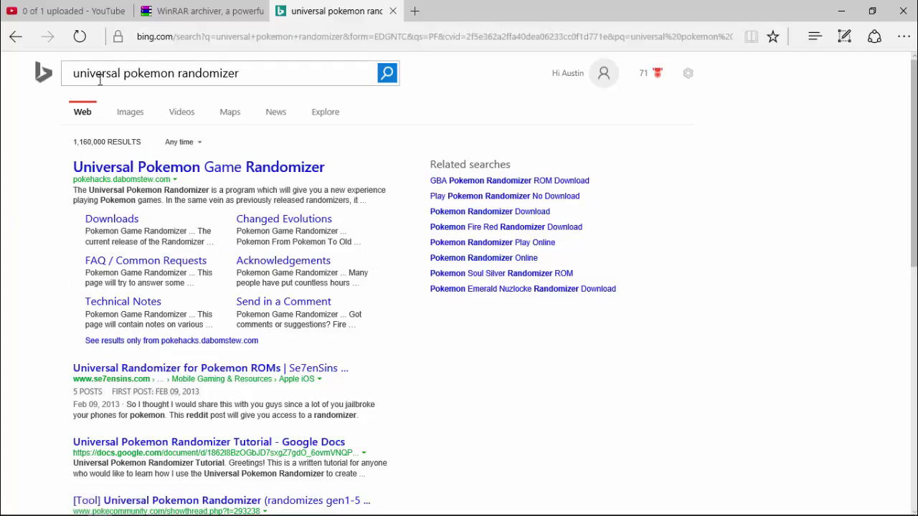
Step: Open the Universal Pokemon Game Randomizer Bing result, then switch to the WinRAR archiver tab
{"action": "left_click", "coordinate": [149, 168]}
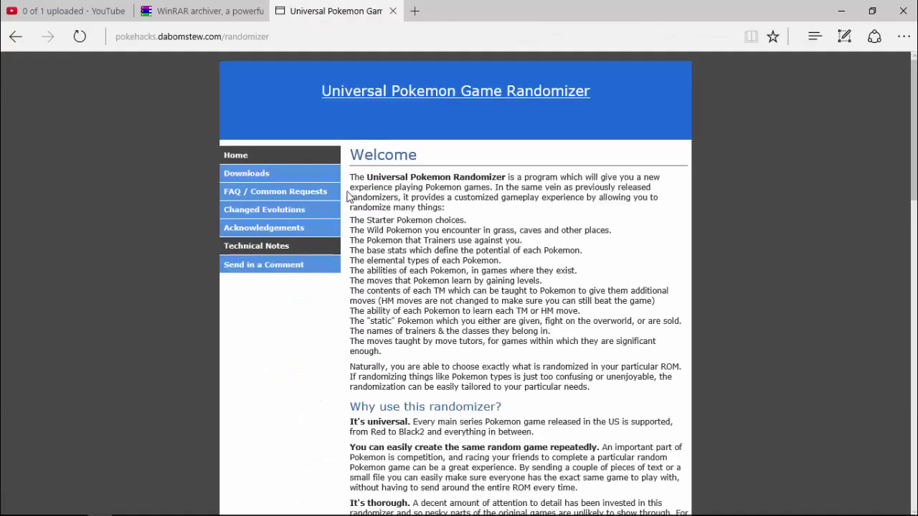
{"action": "left_click", "coordinate": [200, 12]}
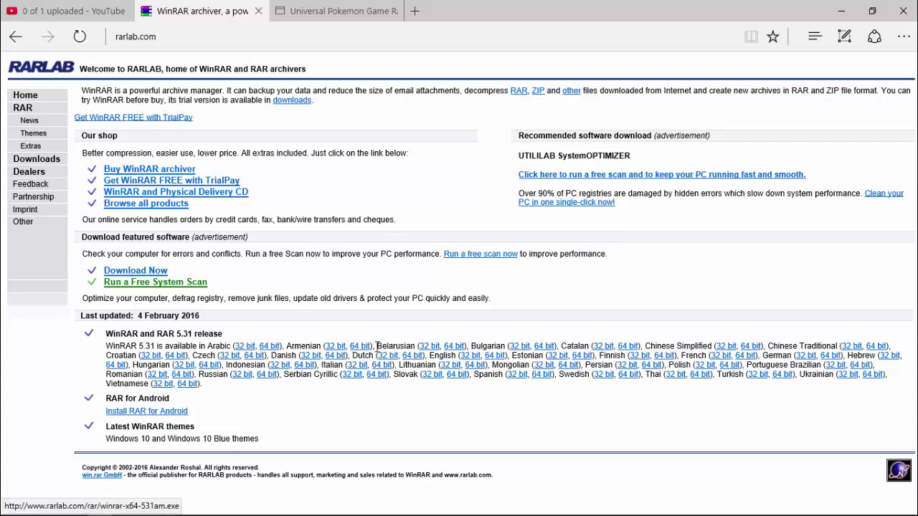
{"action": "left_click", "coordinate": [428, 346]}
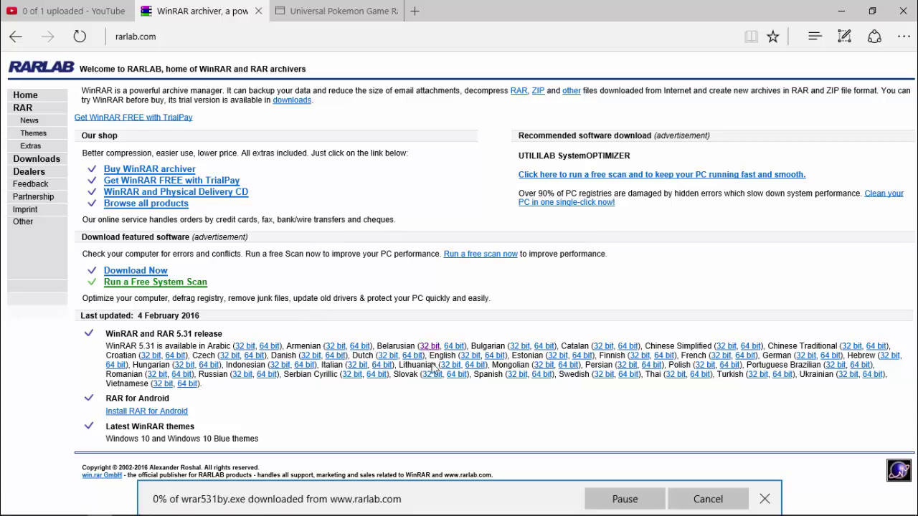
{"action": "left_click", "coordinate": [707, 499]}
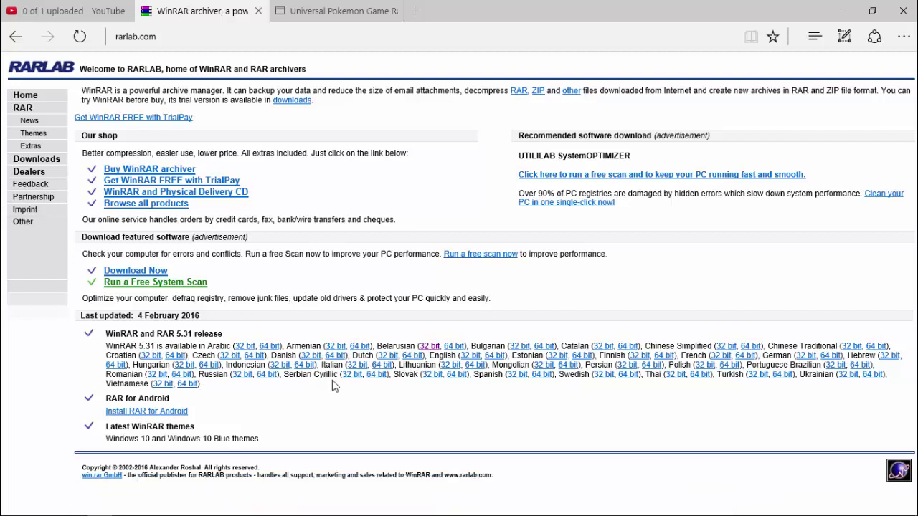
{"action": "left_click_drag", "start_coordinate": [430, 355], "coordinate": [449, 361]}
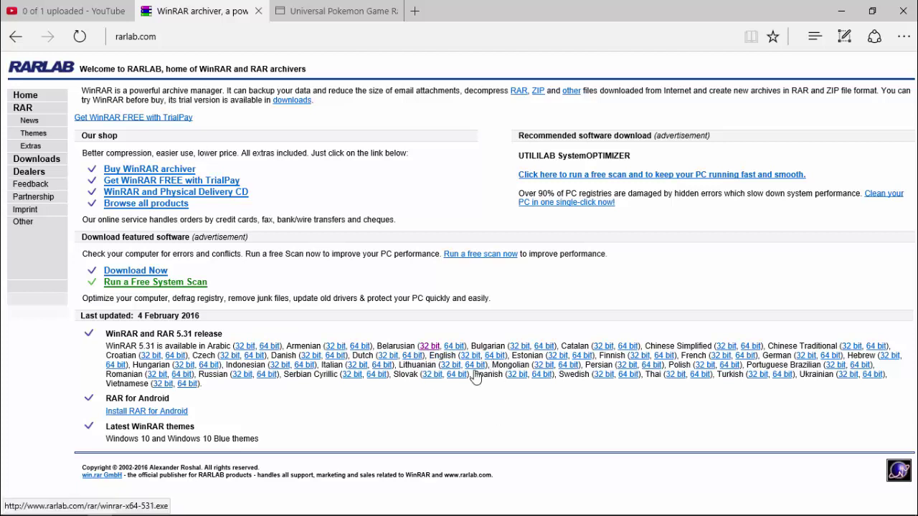
{"action": "mouse_move", "coordinate": [100, 515]}
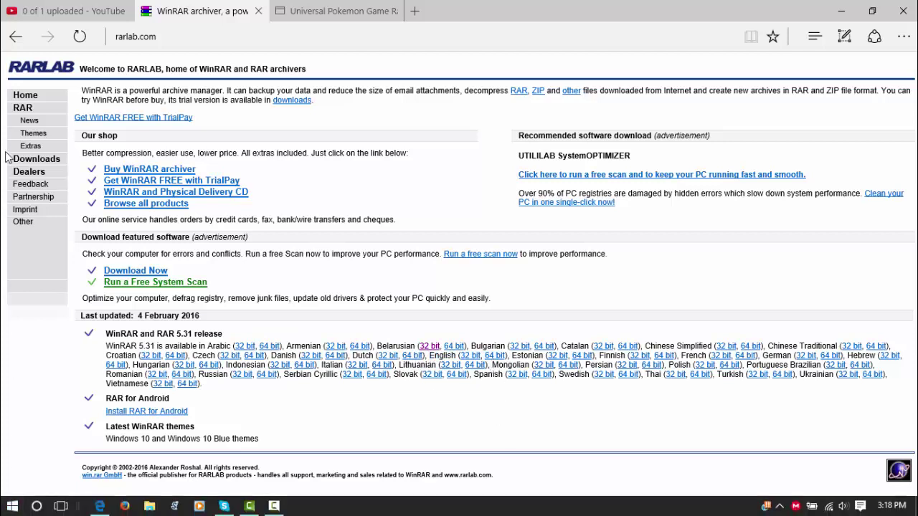
{"action": "right_click", "coordinate": [11, 505]}
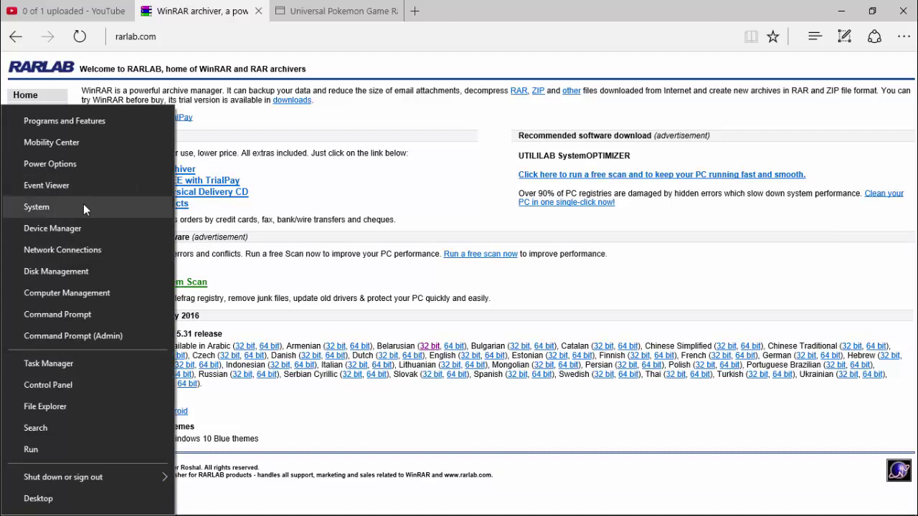
{"action": "left_click", "coordinate": [85, 205]}
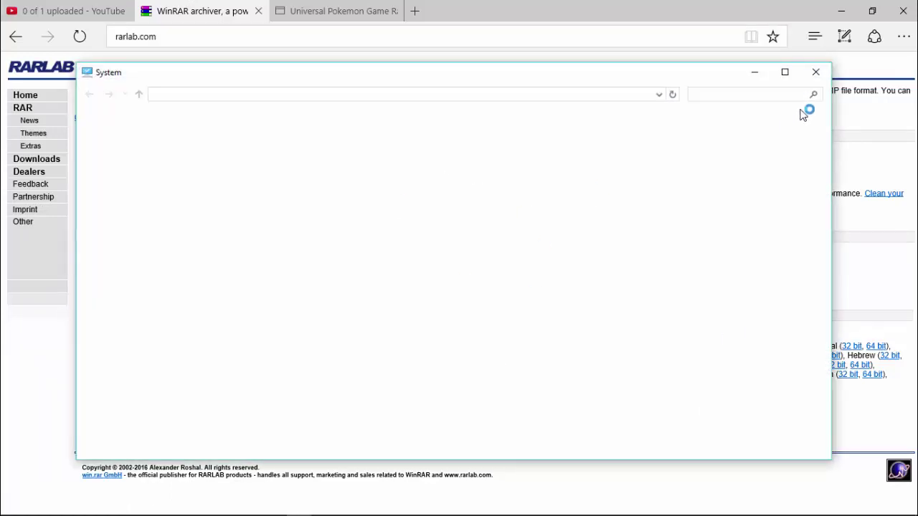
{"action": "left_click", "coordinate": [816, 73]}
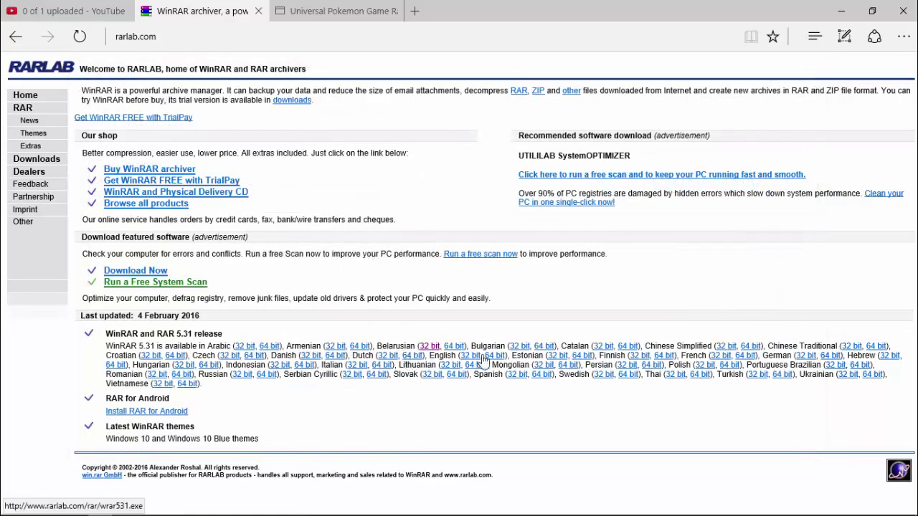
{"action": "mouse_move", "coordinate": [434, 494]}
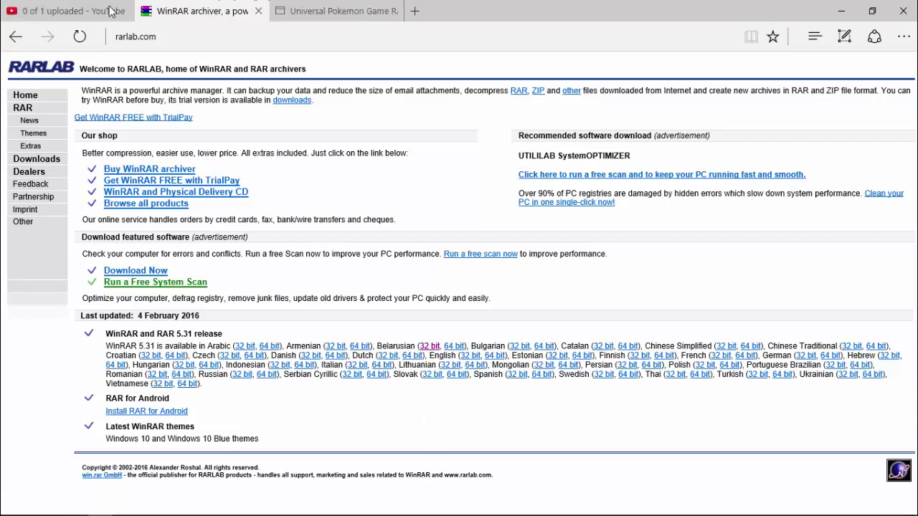
Step: Close the WinRAR tab, download UPRandomizer-170b-win.zip for Windows and open it in WinRAR
{"action": "left_click", "coordinate": [259, 12]}
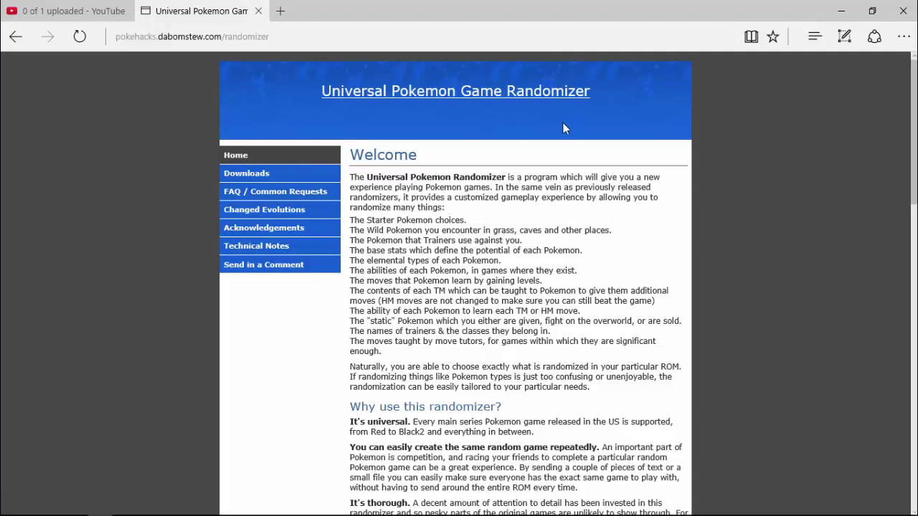
{"action": "left_click", "coordinate": [259, 174]}
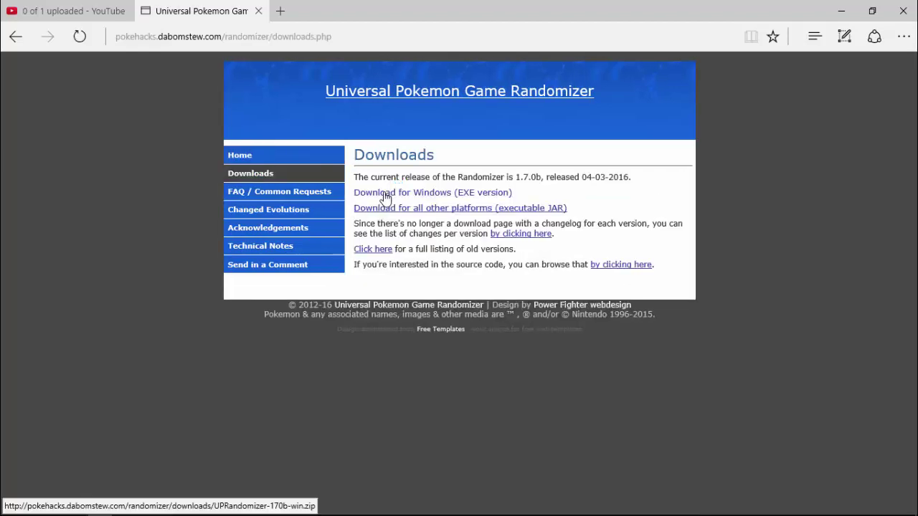
{"action": "left_click", "coordinate": [385, 197]}
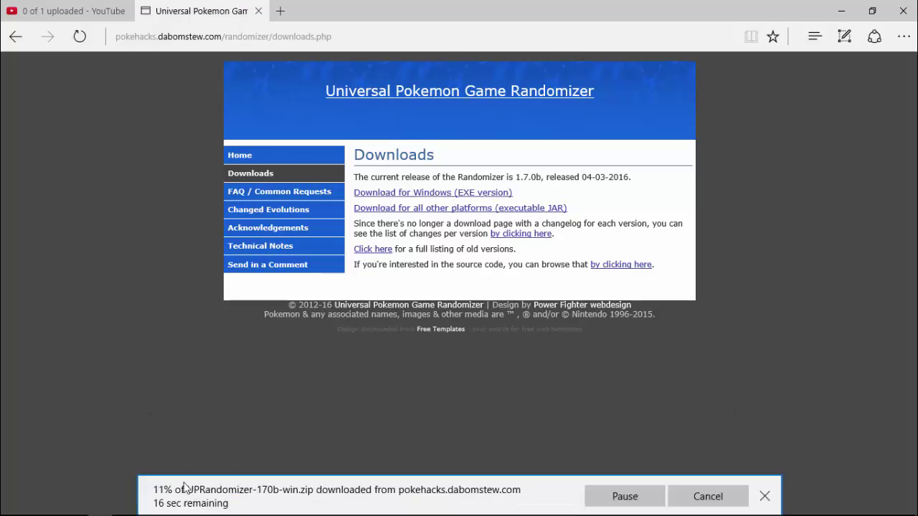
{"action": "mouse_move", "coordinate": [136, 513]}
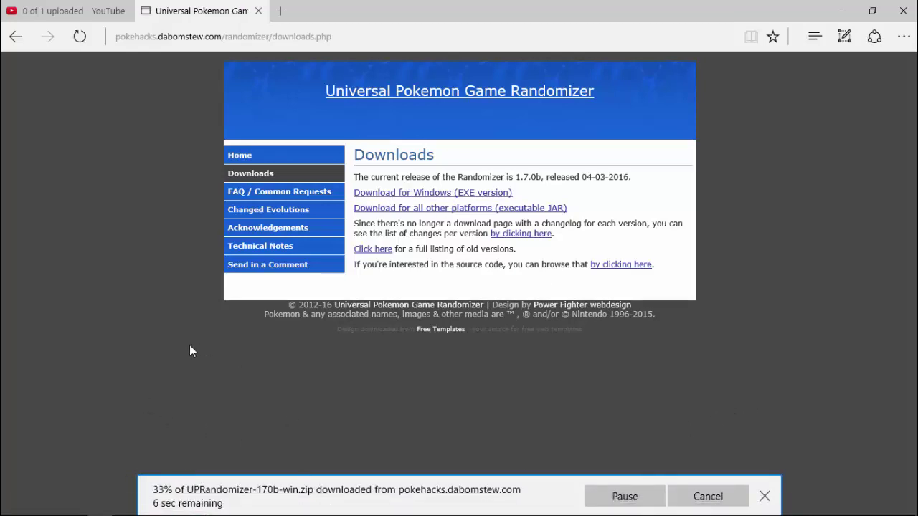
{"action": "left_click", "coordinate": [566, 493]}
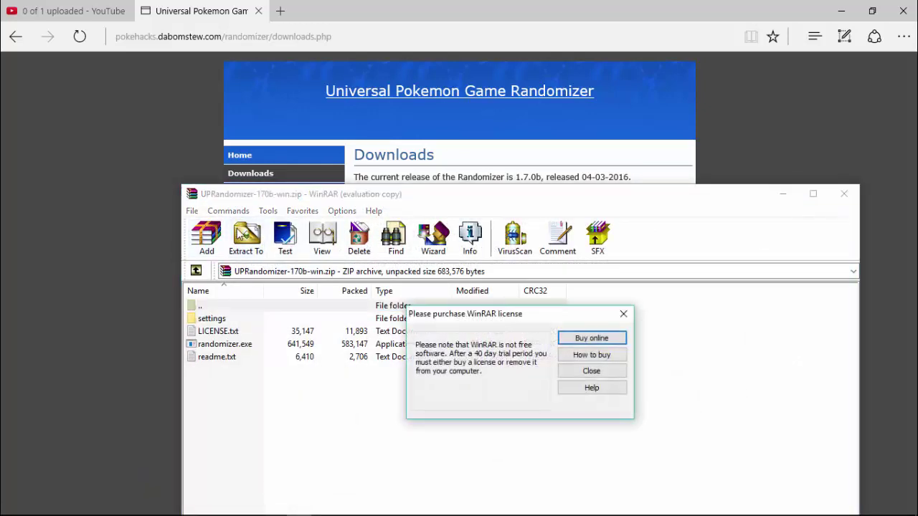
Step: Extract the randomizer archive to the Desktop, then close WinRAR and minimize Edge
{"action": "left_click", "coordinate": [623, 313]}
{"action": "left_click", "coordinate": [252, 243]}
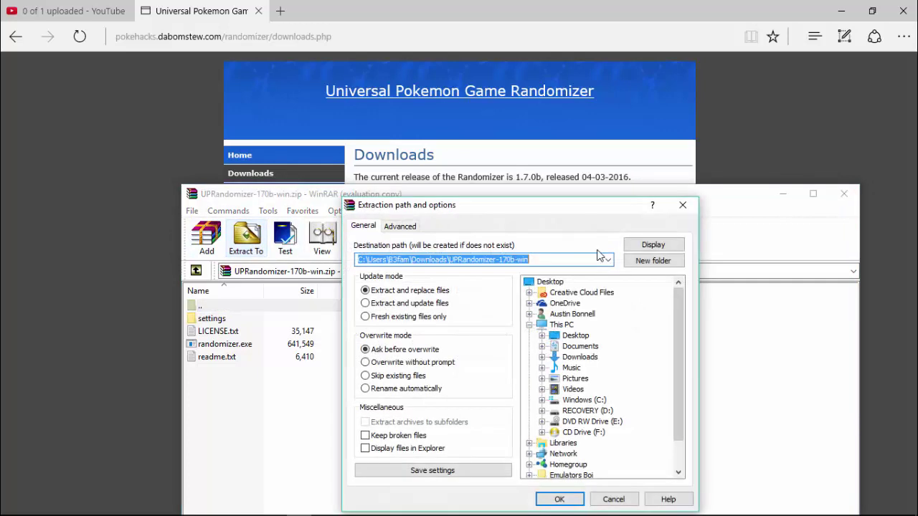
{"action": "left_click", "coordinate": [550, 282]}
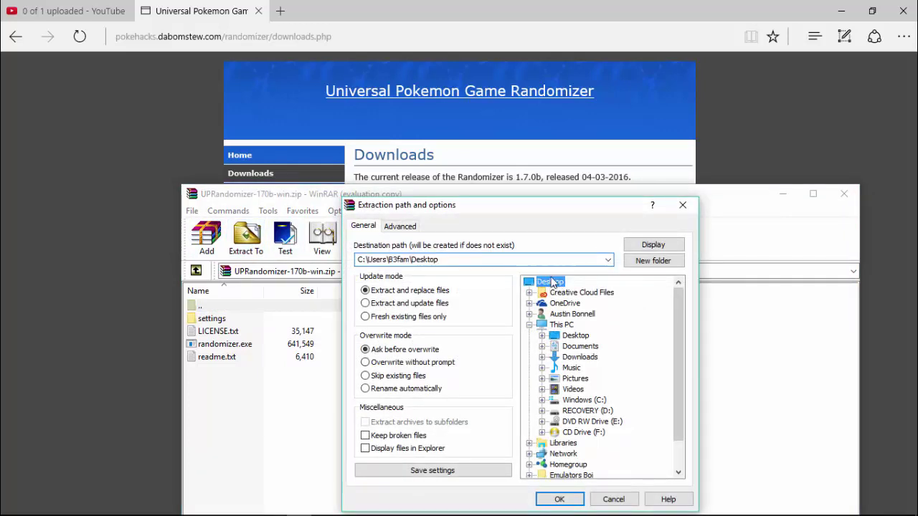
{"action": "left_click", "coordinate": [554, 498]}
{"action": "left_click", "coordinate": [844, 194]}
{"action": "left_click", "coordinate": [837, 13]}
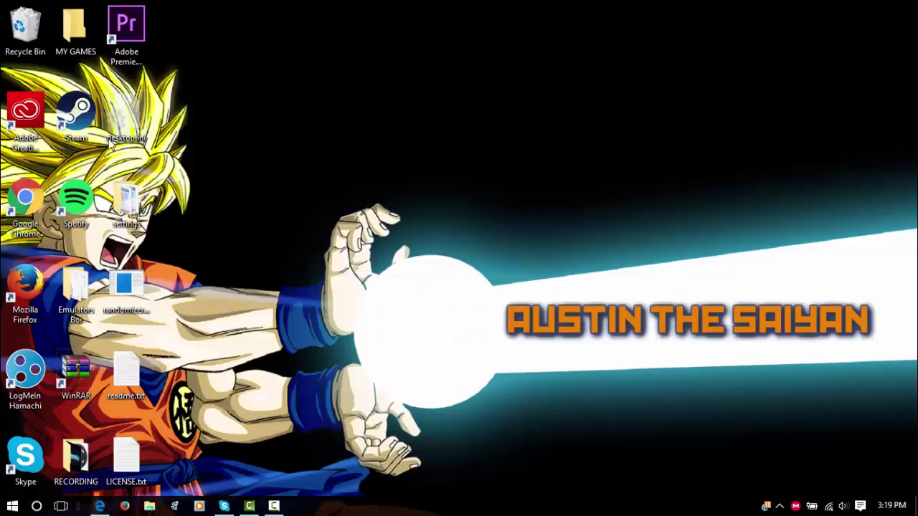
Step: Launch randomizer.exe from the desktop, choosing Run anyway past the SmartScreen warning
{"action": "double_click", "coordinate": [147, 283]}
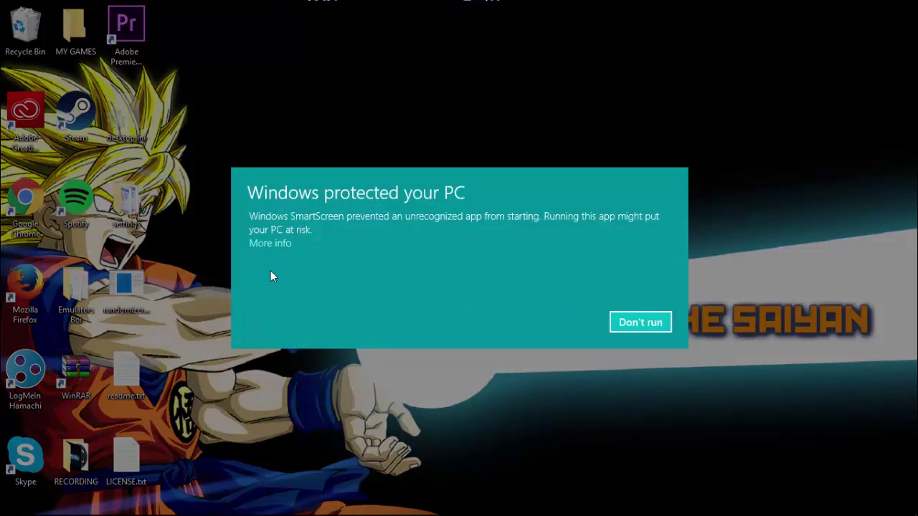
{"action": "left_click", "coordinate": [259, 245]}
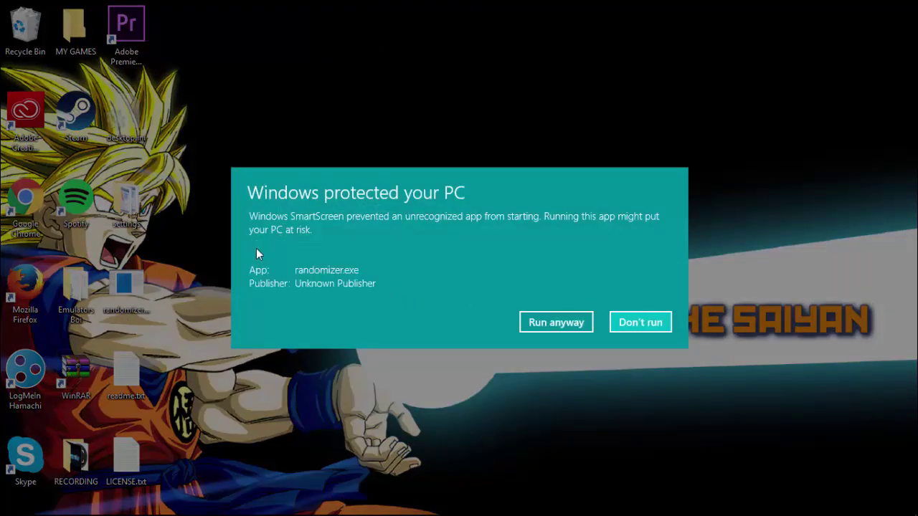
{"action": "left_click", "coordinate": [539, 322]}
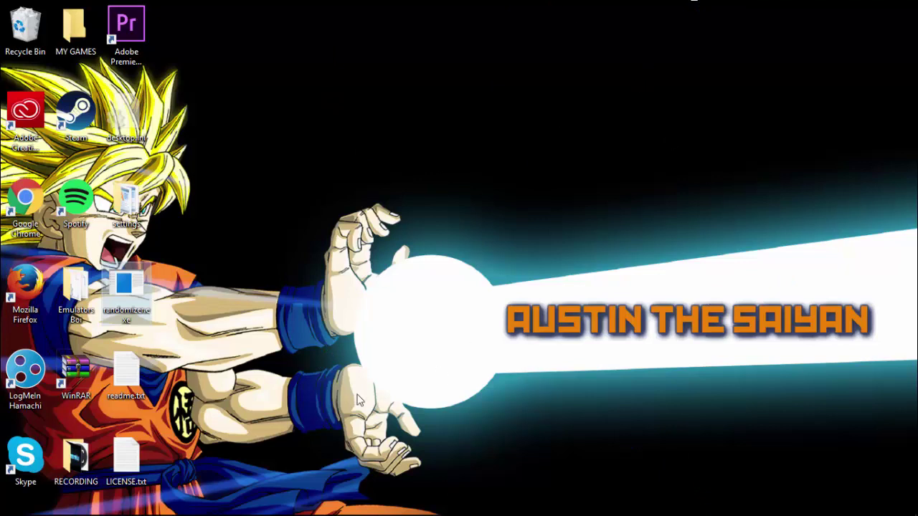
{"action": "mouse_move", "coordinate": [229, 486]}
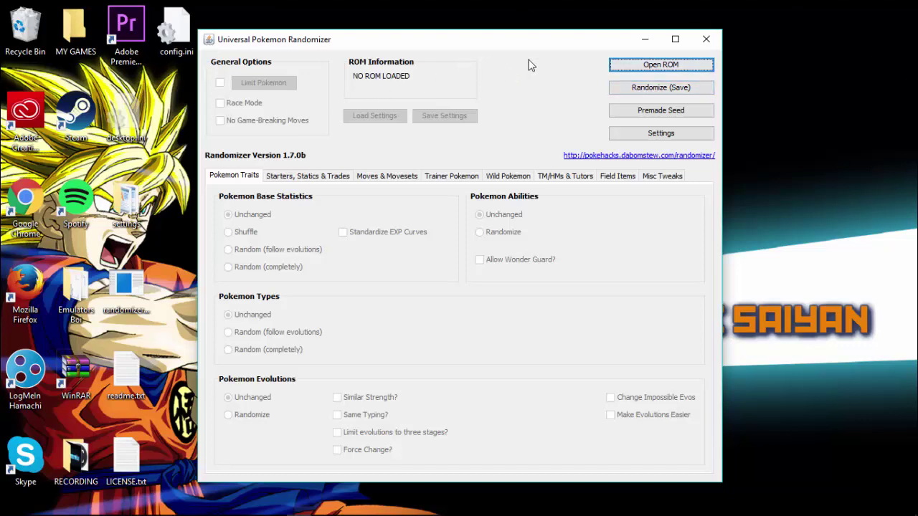
Step: Load pokemon spphire randomized.gba from MY GAMES and set starters to Random (completely)
{"action": "left_click", "coordinate": [653, 66]}
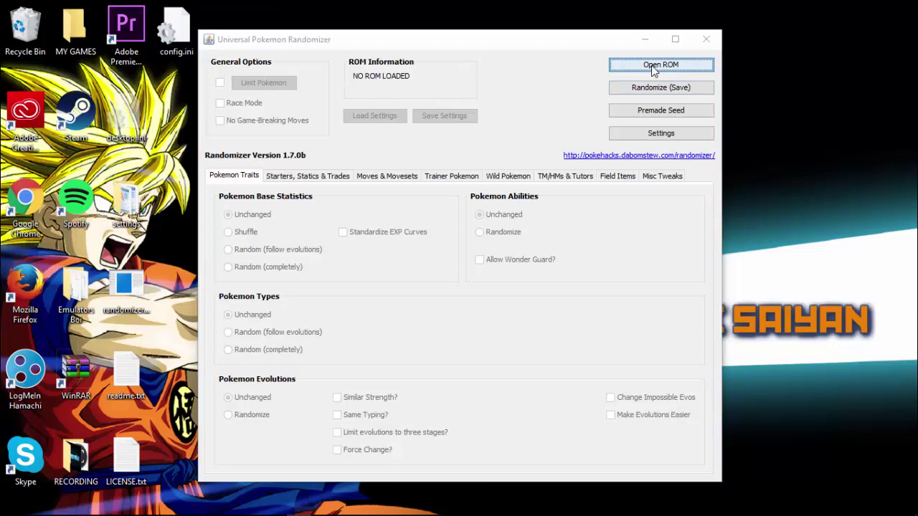
{"action": "double_click", "coordinate": [362, 177]}
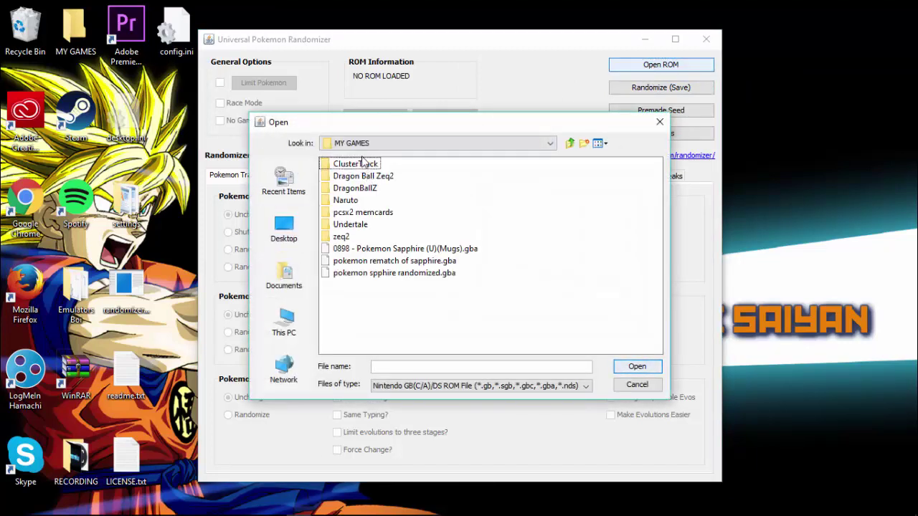
{"action": "left_click", "coordinate": [348, 275]}
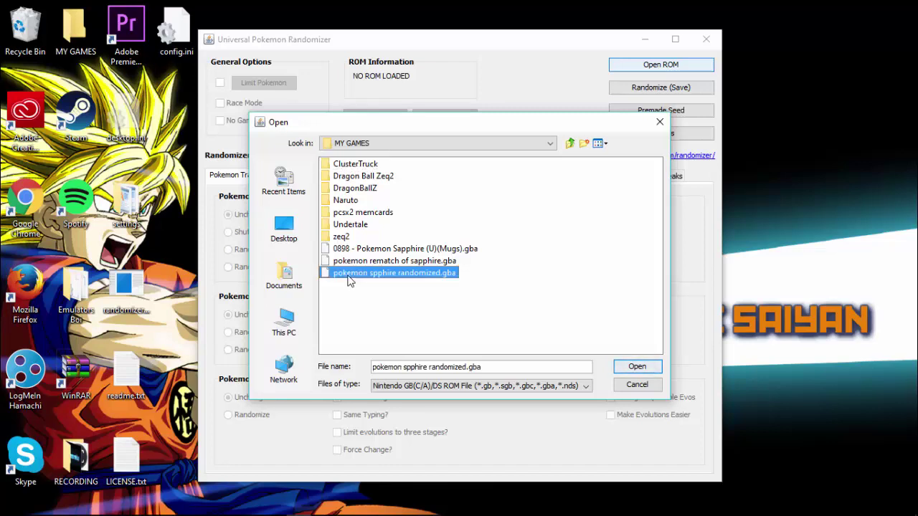
{"action": "double_click", "coordinate": [348, 277]}
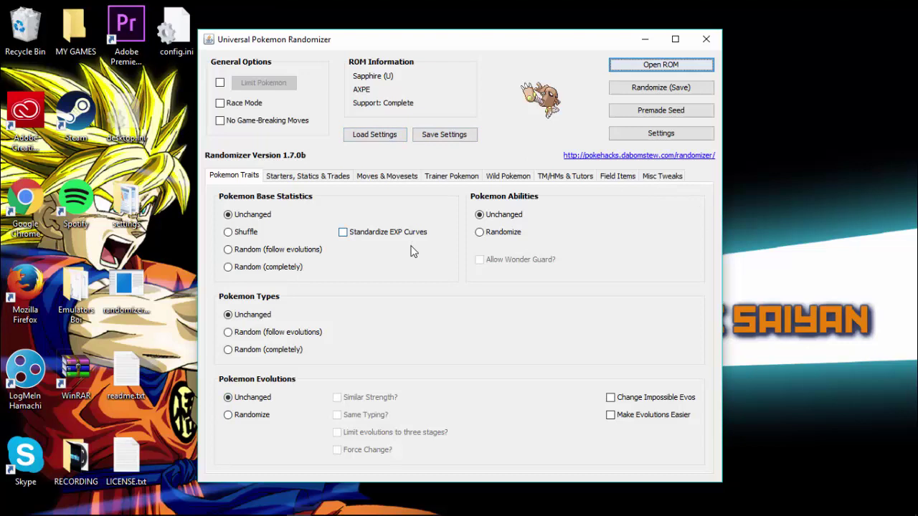
{"action": "left_click", "coordinate": [297, 180]}
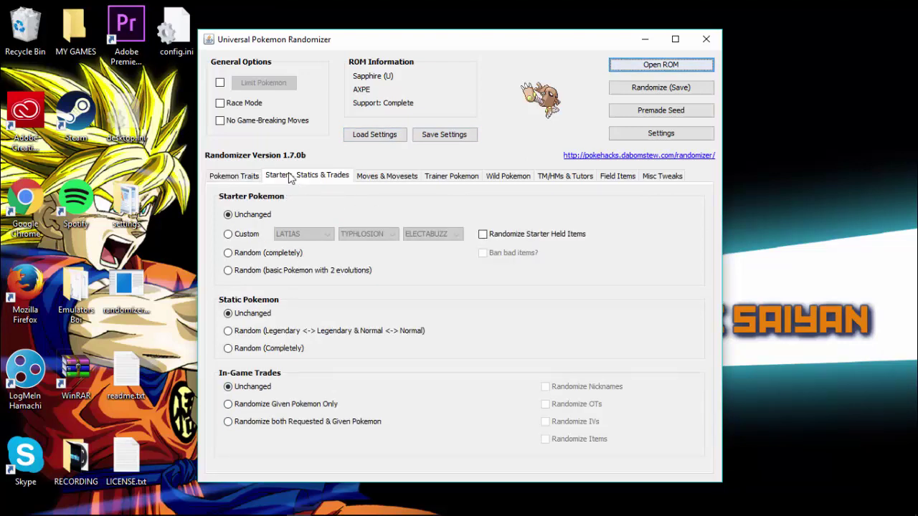
{"action": "left_click", "coordinate": [244, 253]}
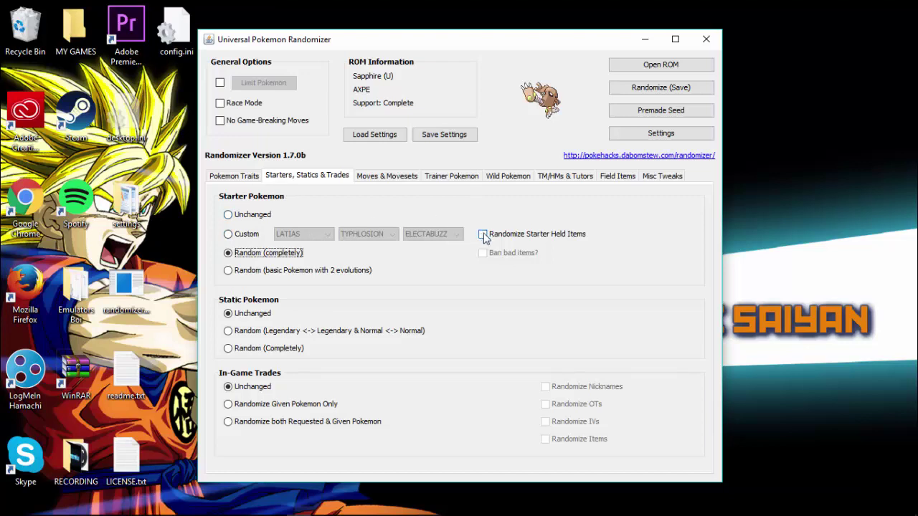
Step: Randomize starter held items, set static Pokemon to Random (Completely), and randomize trainer Pokemon
{"action": "left_click", "coordinate": [483, 235]}
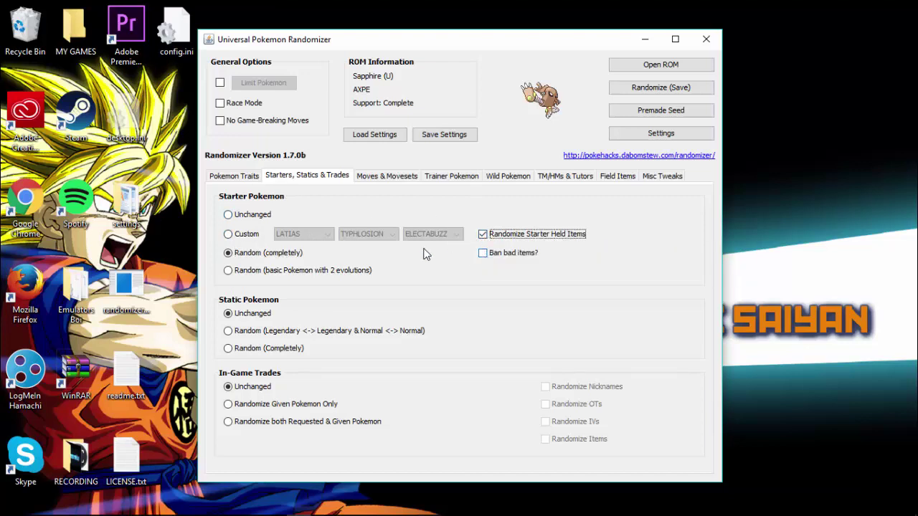
{"action": "left_click", "coordinate": [276, 354]}
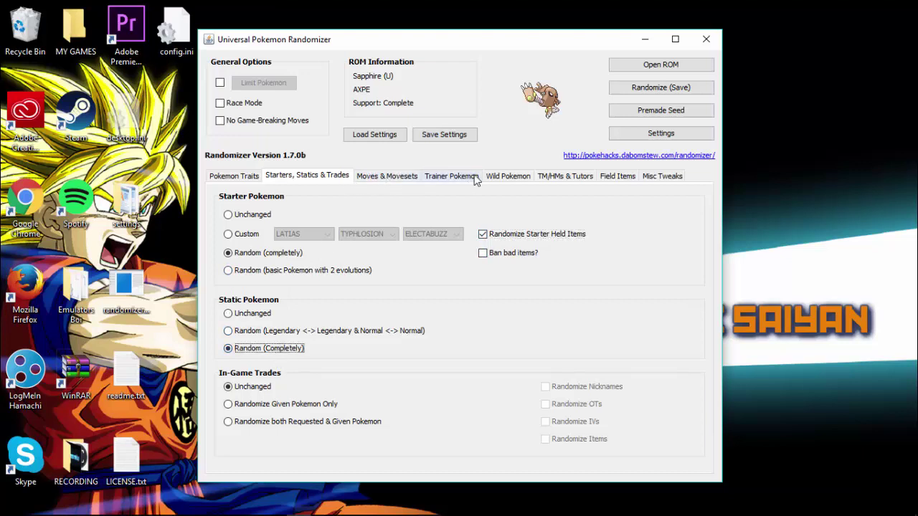
{"action": "left_click", "coordinate": [452, 176]}
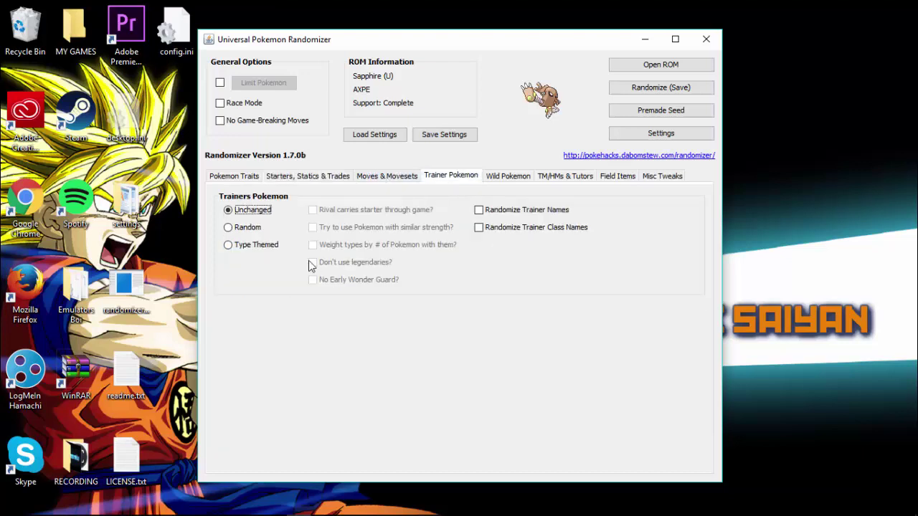
{"action": "left_click", "coordinate": [246, 226]}
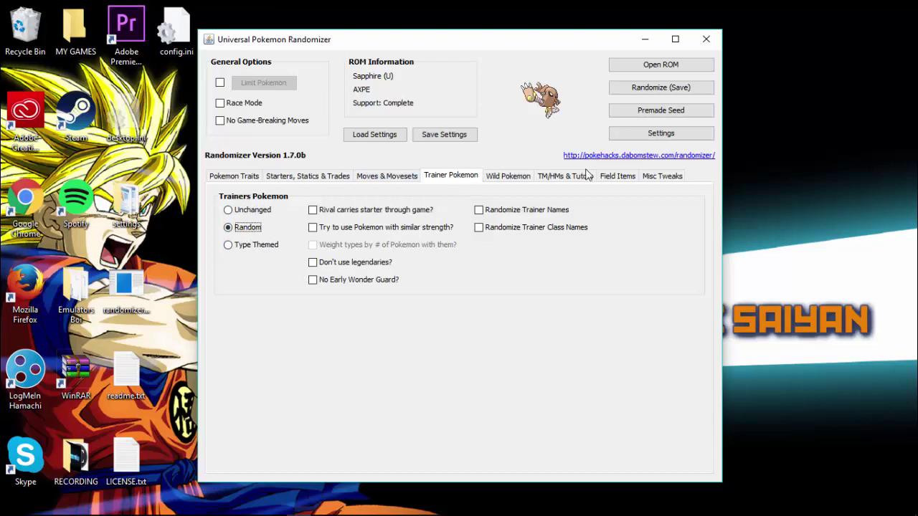
Step: Randomize the field items and the wild Pokemon encounters
{"action": "left_click", "coordinate": [648, 177]}
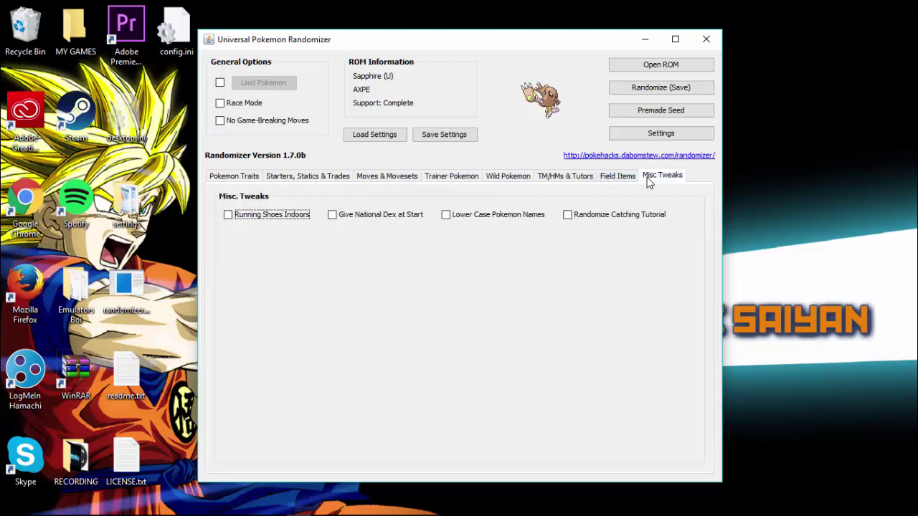
{"action": "left_click", "coordinate": [606, 179]}
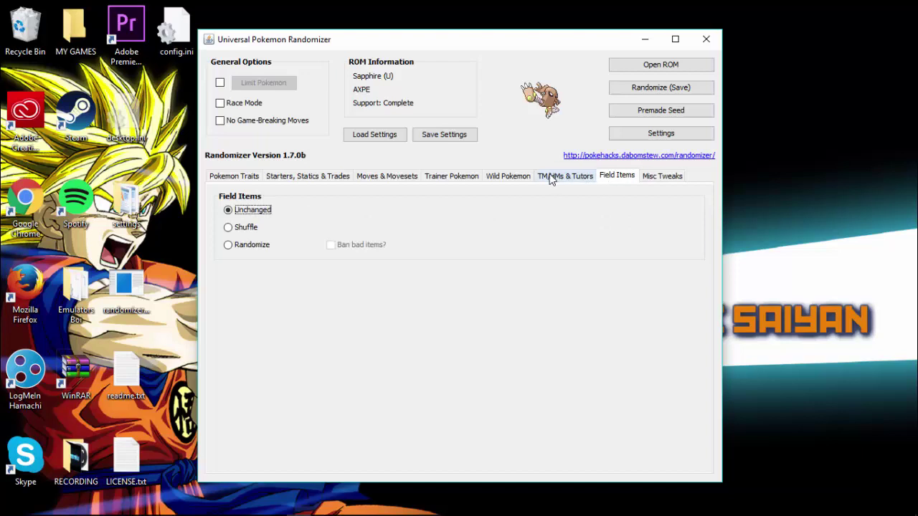
{"action": "left_click", "coordinate": [229, 245]}
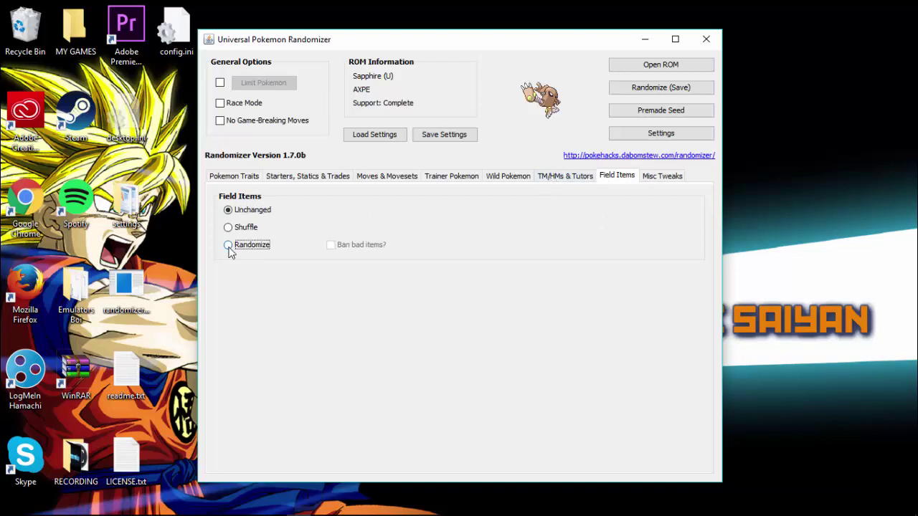
{"action": "left_click", "coordinate": [543, 180]}
{"action": "left_click", "coordinate": [490, 181]}
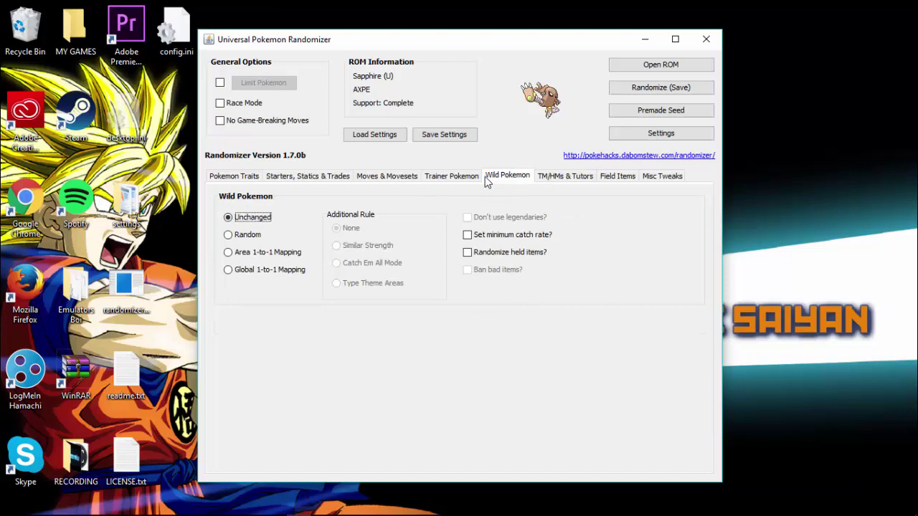
{"action": "left_click", "coordinate": [246, 234]}
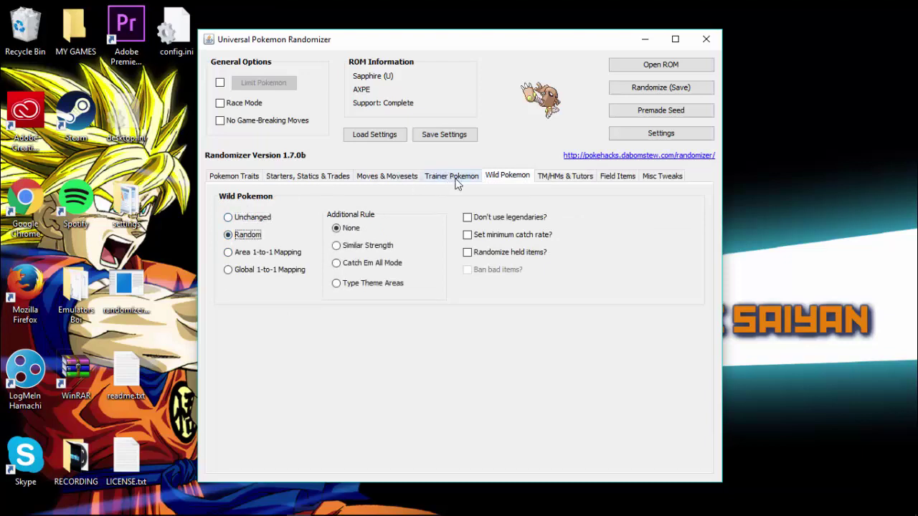
Step: Review the Trainer Pokemon, Moves & Movesets, Starters and Pokemon Traits tabs
{"action": "left_click", "coordinate": [454, 180]}
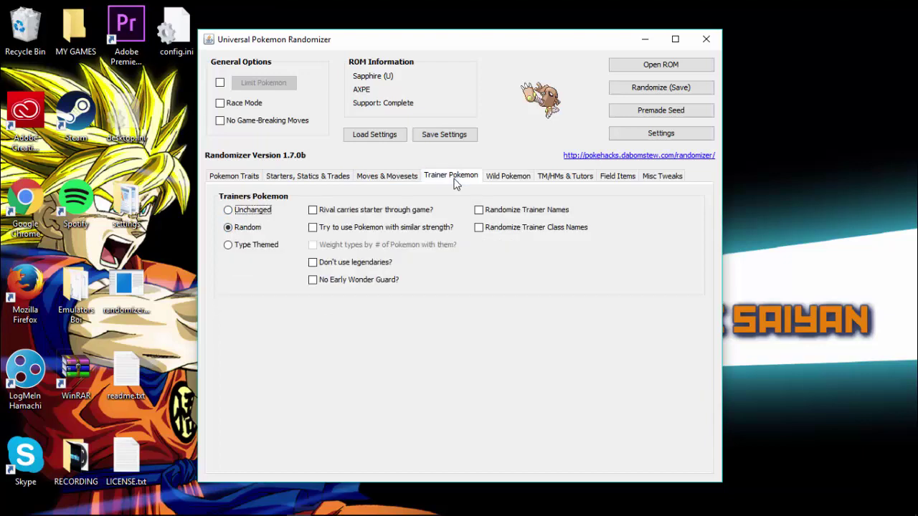
{"action": "left_click", "coordinate": [371, 176]}
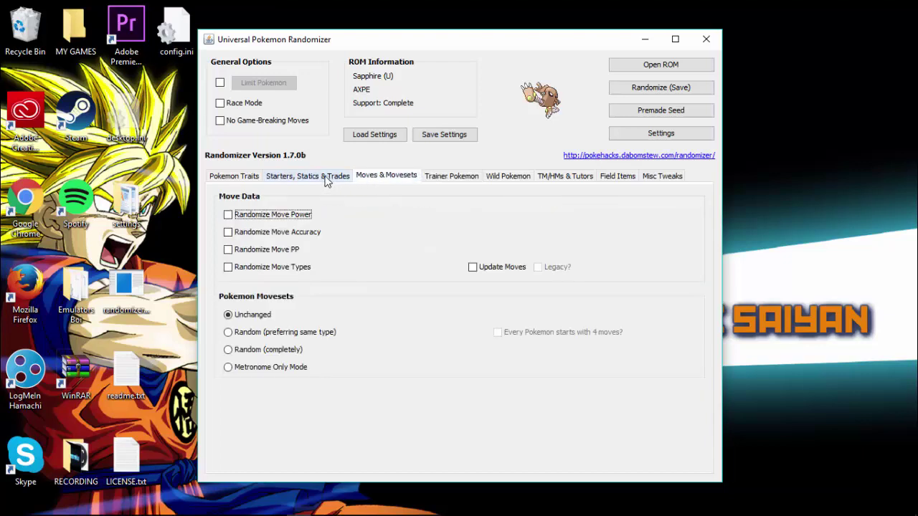
{"action": "left_click", "coordinate": [319, 178]}
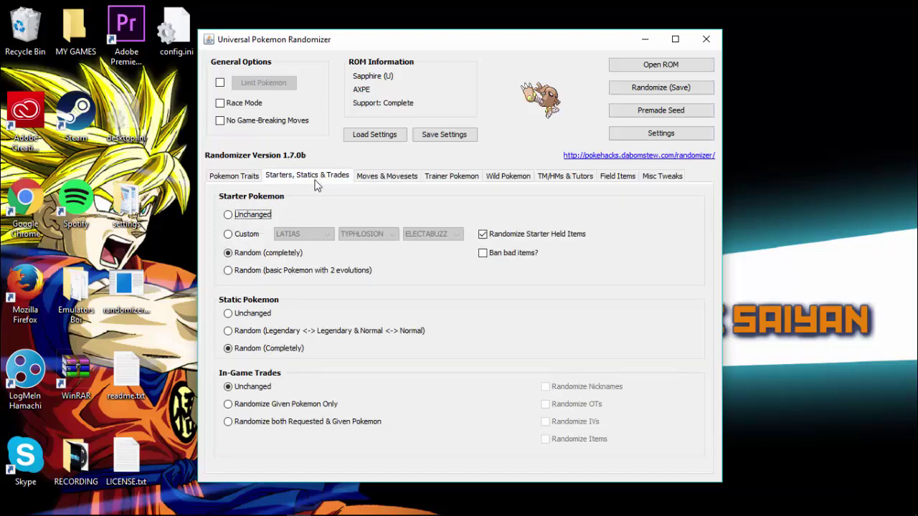
{"action": "left_click", "coordinate": [228, 179]}
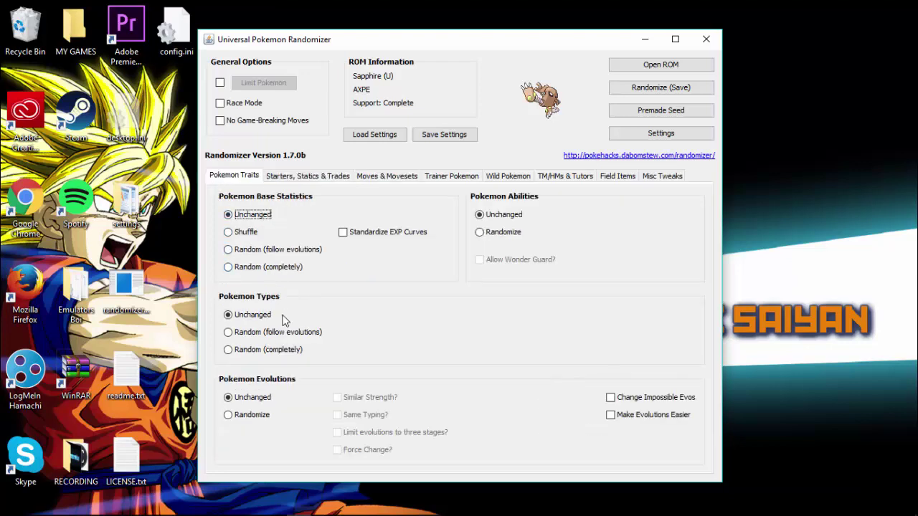
Step: Start Randomize (Save) and set the destination to Emulators Boi as Pokemon Diamond randomizer.nds
{"action": "left_click", "coordinate": [700, 89]}
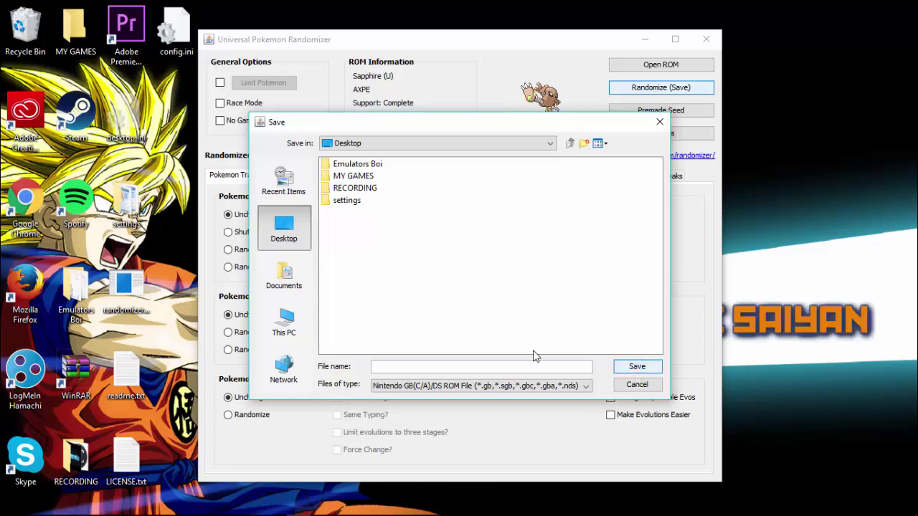
{"action": "double_click", "coordinate": [366, 176]}
{"action": "left_click", "coordinate": [637, 368]}
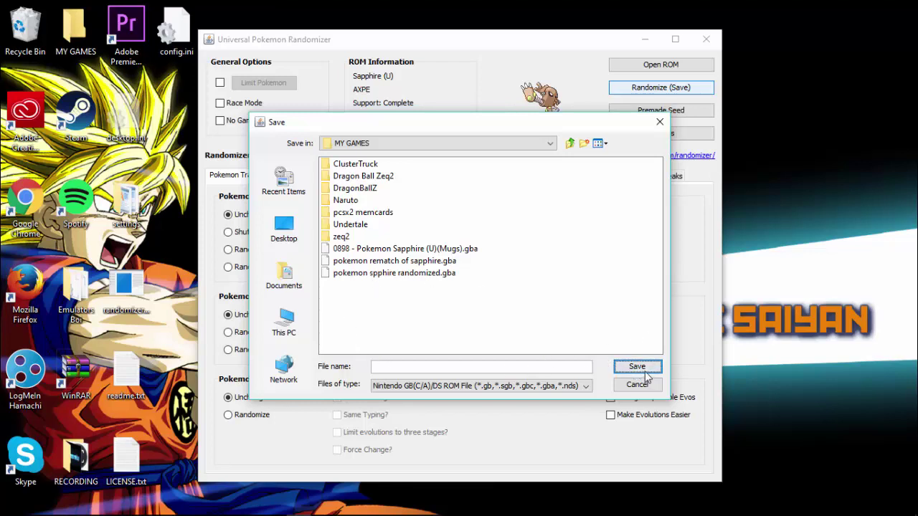
{"action": "left_click", "coordinate": [506, 143]}
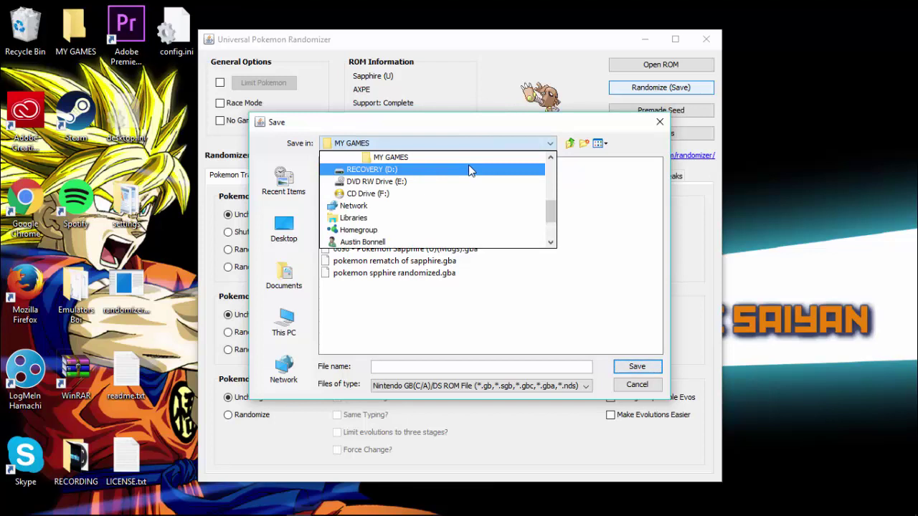
{"action": "scroll", "coordinate": [470, 169], "scroll_direction": "down", "scroll_amount": 2}
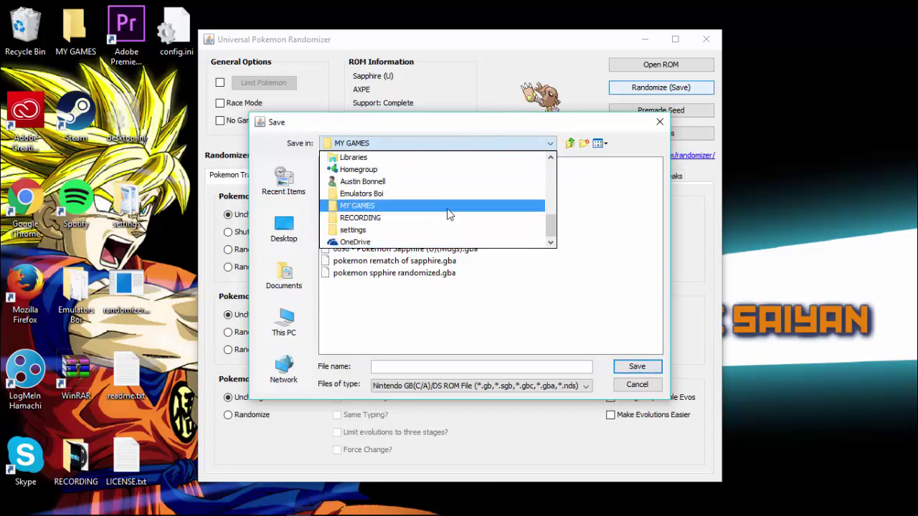
{"action": "left_click", "coordinate": [421, 208]}
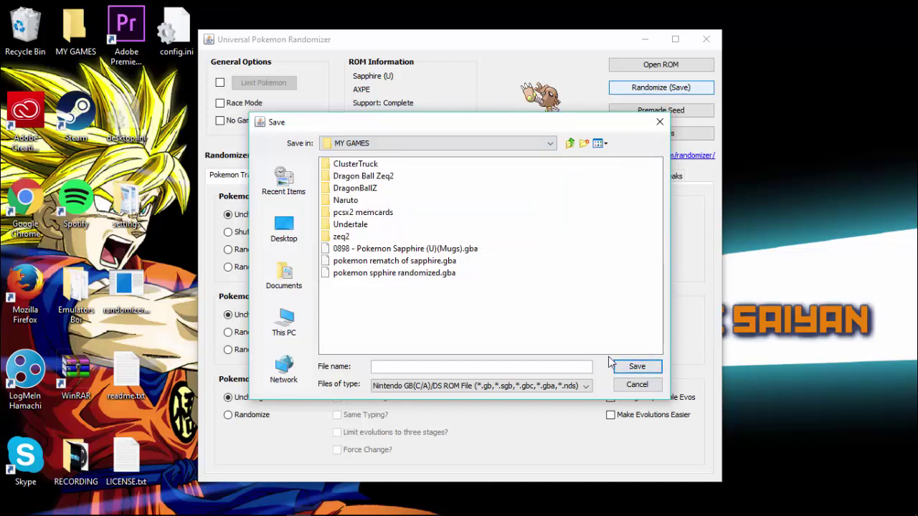
{"action": "left_click", "coordinate": [506, 143]}
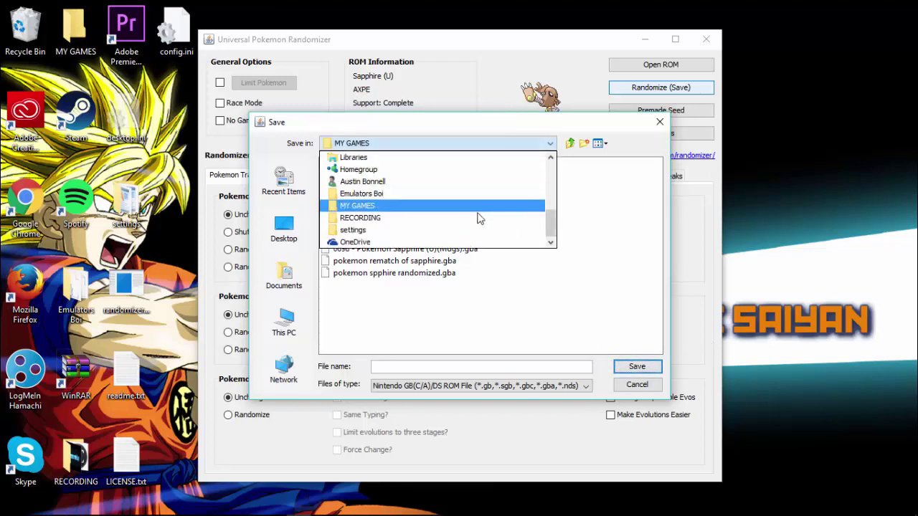
{"action": "left_click", "coordinate": [477, 195]}
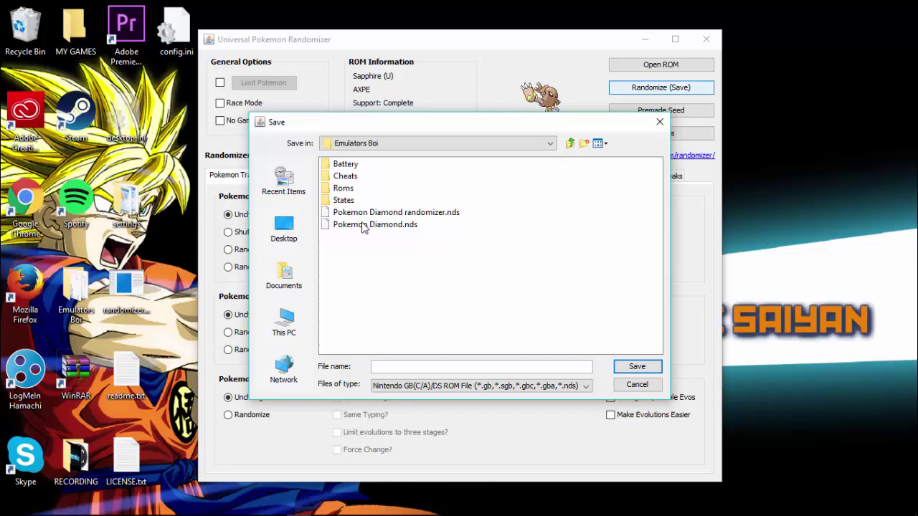
{"action": "left_click", "coordinate": [380, 213]}
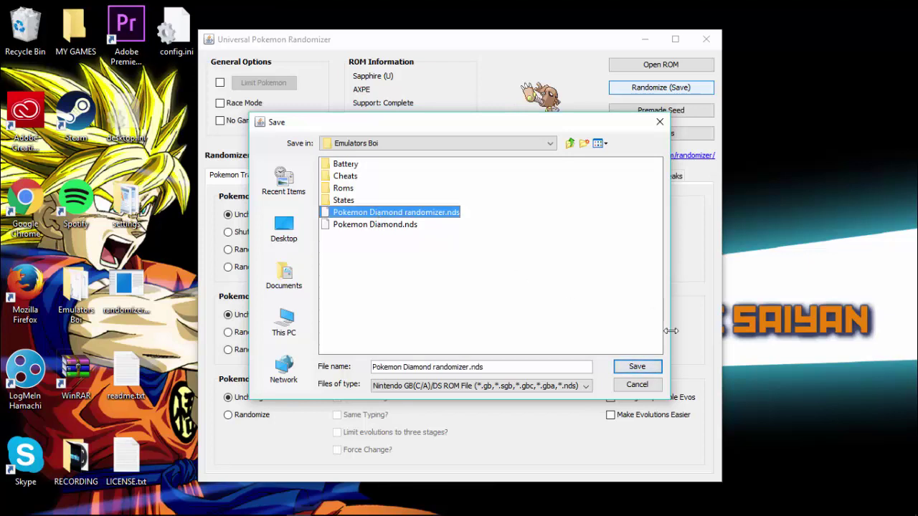
Step: Save the ROM with a randomization log, dismiss the seed details, and close the randomizer
{"action": "left_click", "coordinate": [635, 367]}
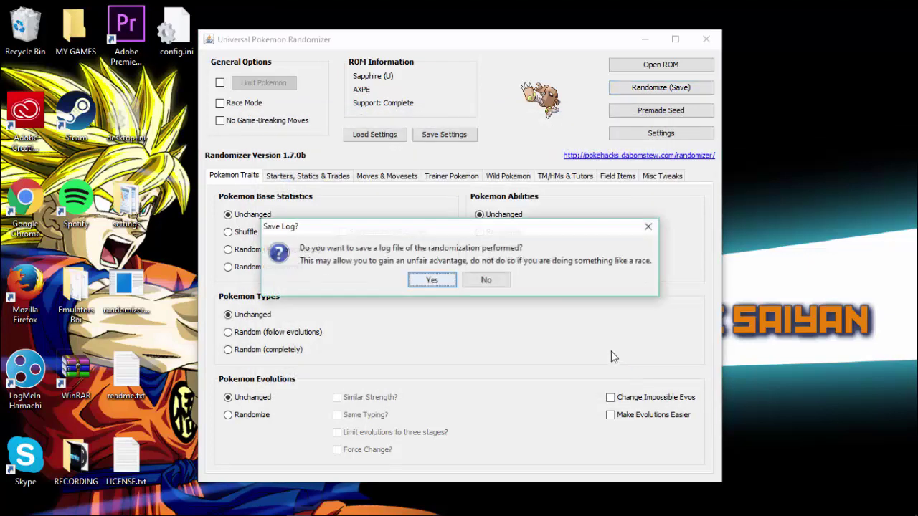
{"action": "left_click", "coordinate": [421, 282]}
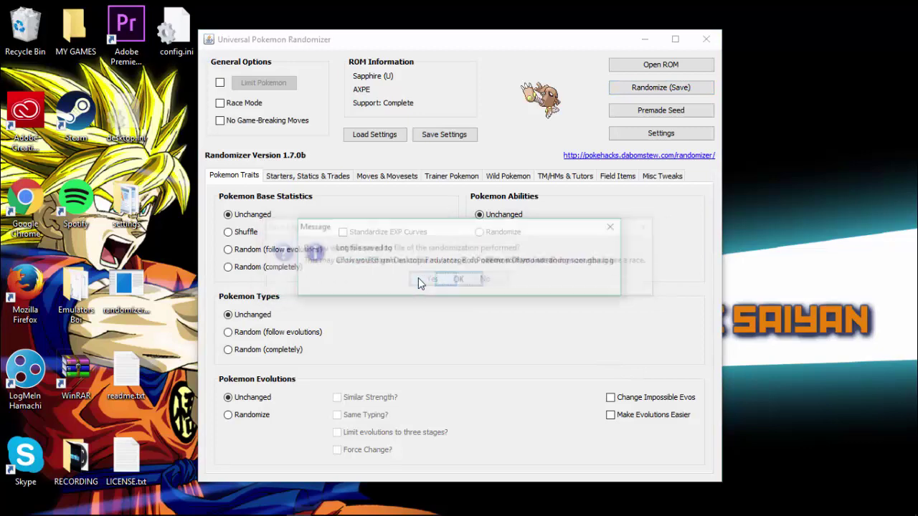
{"action": "left_click", "coordinate": [470, 282]}
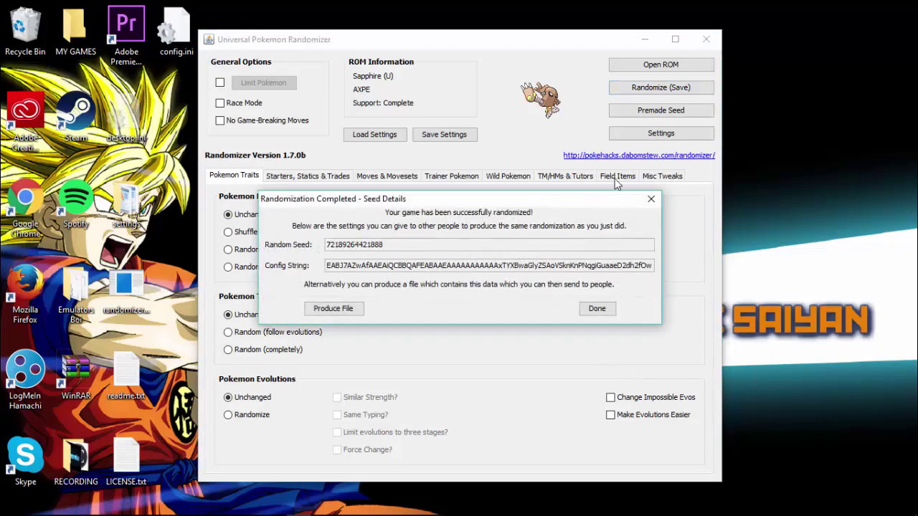
{"action": "left_click", "coordinate": [596, 308]}
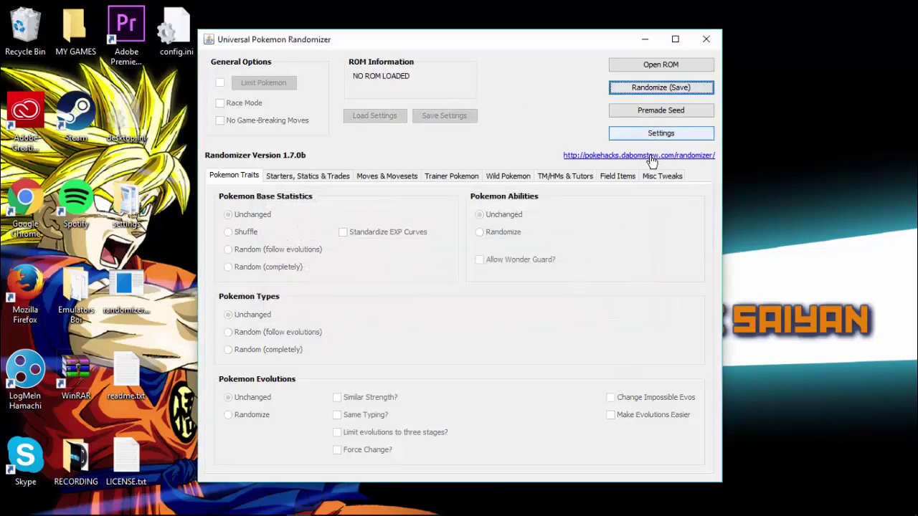
{"action": "left_click", "coordinate": [705, 39]}
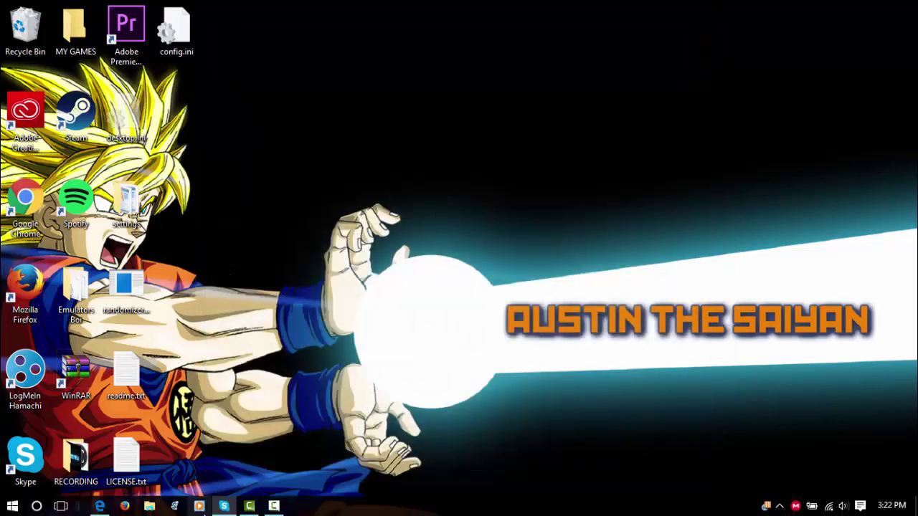